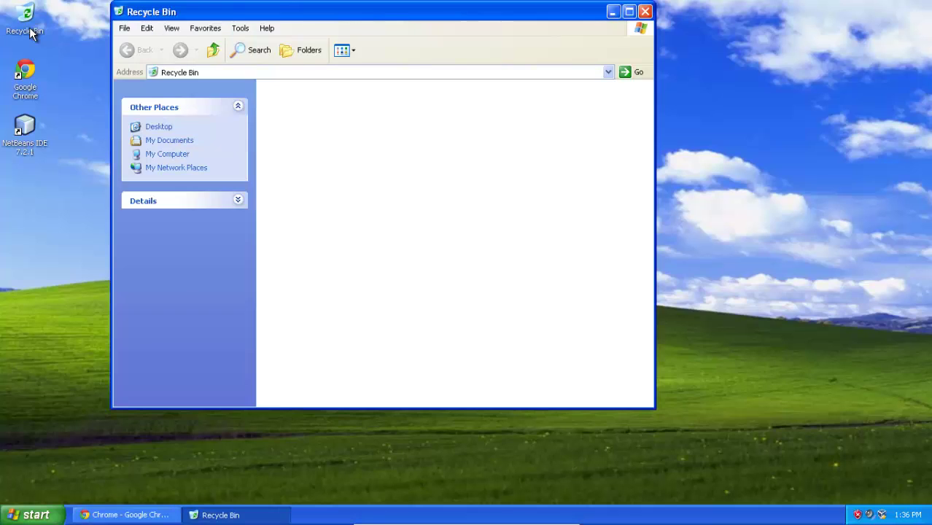
Browse from My Computer to the Modem Wavecom folder on the shared E: drive in a maximized Explorer window
left_click(293, 51)
left_click(175, 126)
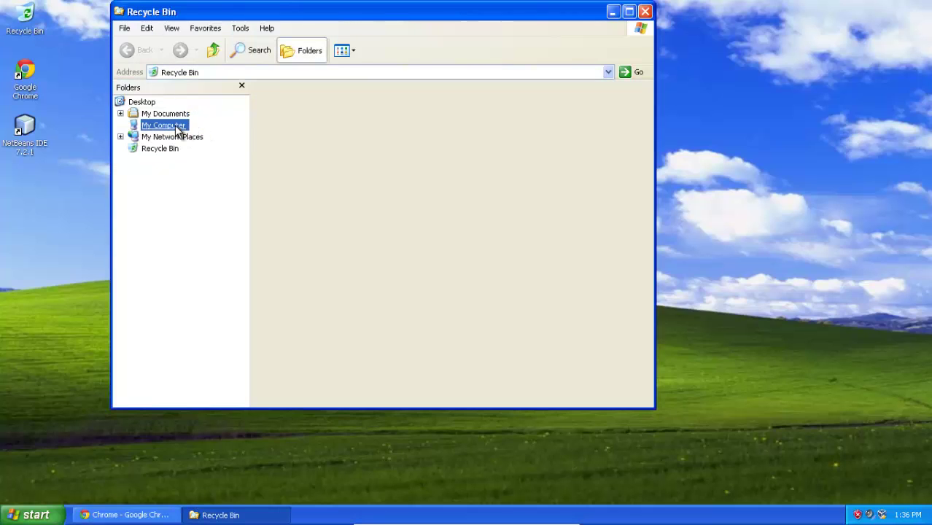
double_click(347, 323)
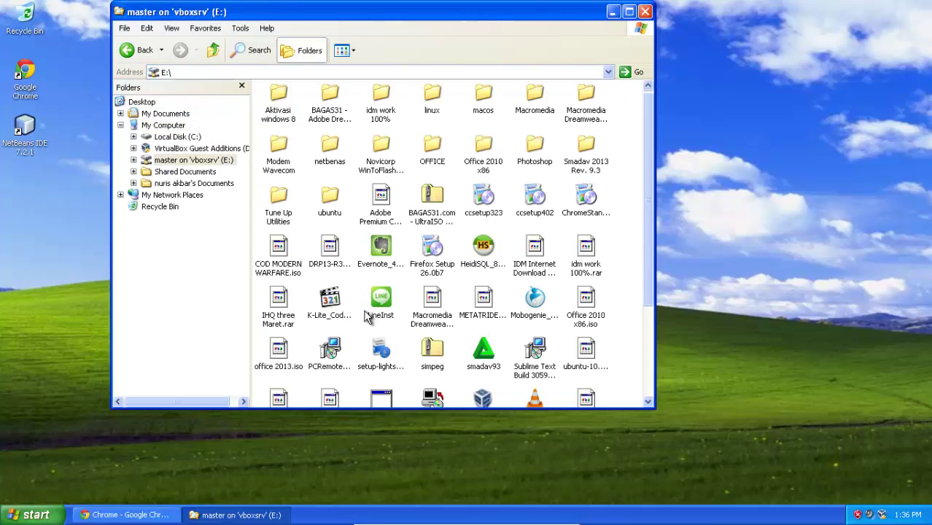
left_click(628, 12)
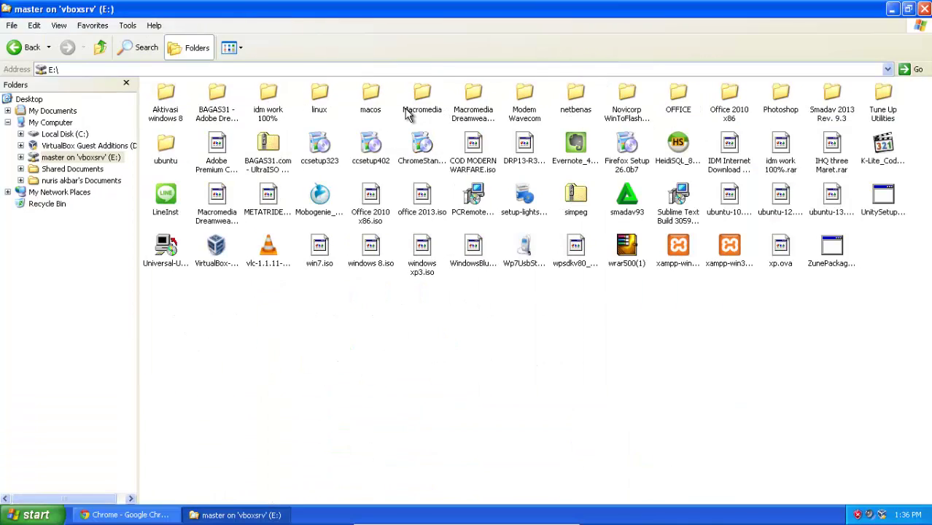
double_click(522, 110)
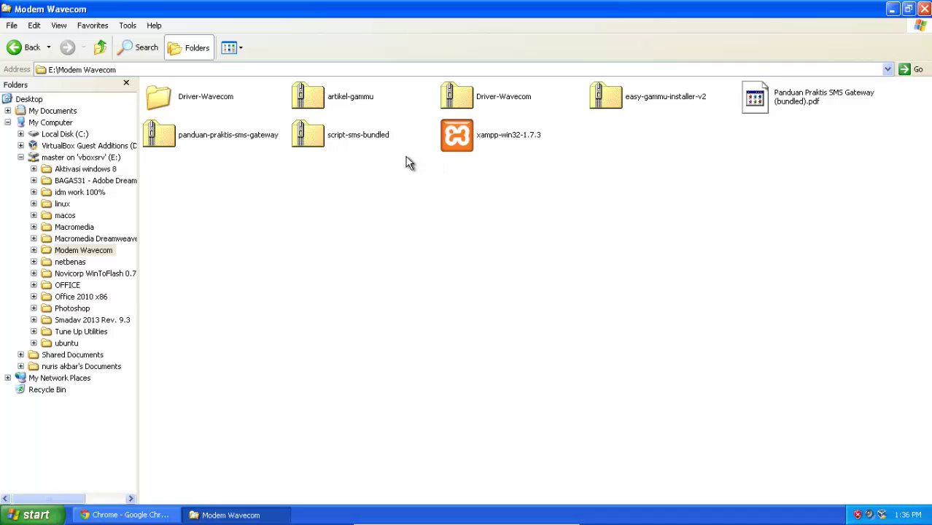
Run the xampp-win32-1.7.3 installer and install it with C:\ as the destination folder
double_click(485, 144)
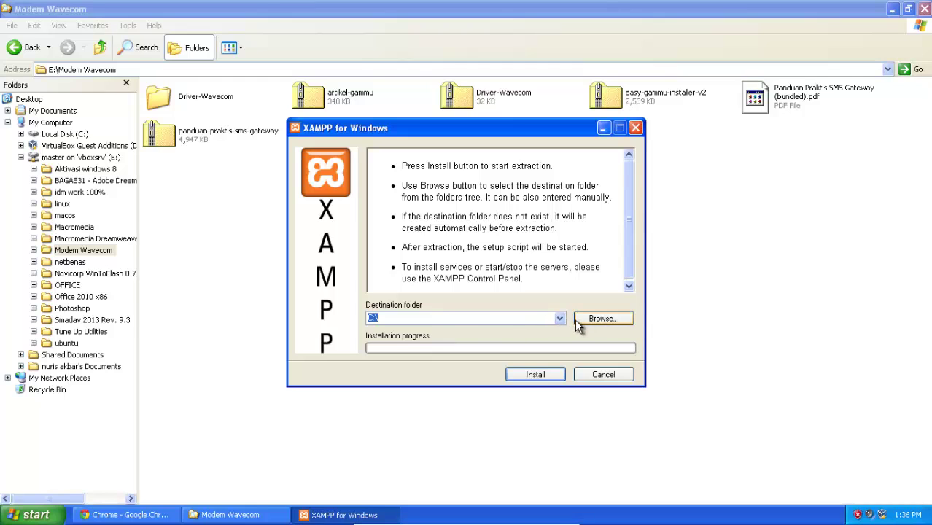
left_click(560, 318)
left_click(562, 329)
left_click(544, 372)
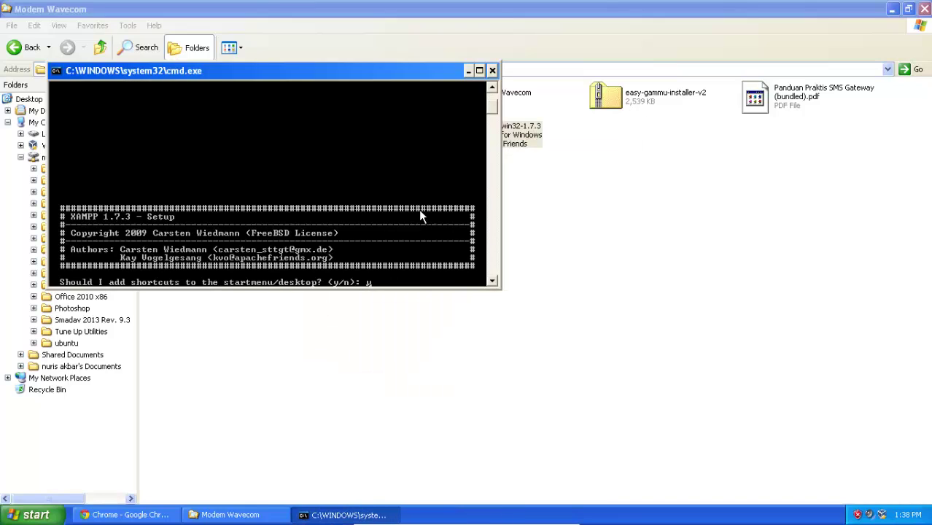
Answer the XAMPP setup prompts: y to add shortcuts, y to locate the XAMPP paths, n to a portable XAMPP without drive letters
key("Return")
type("y")
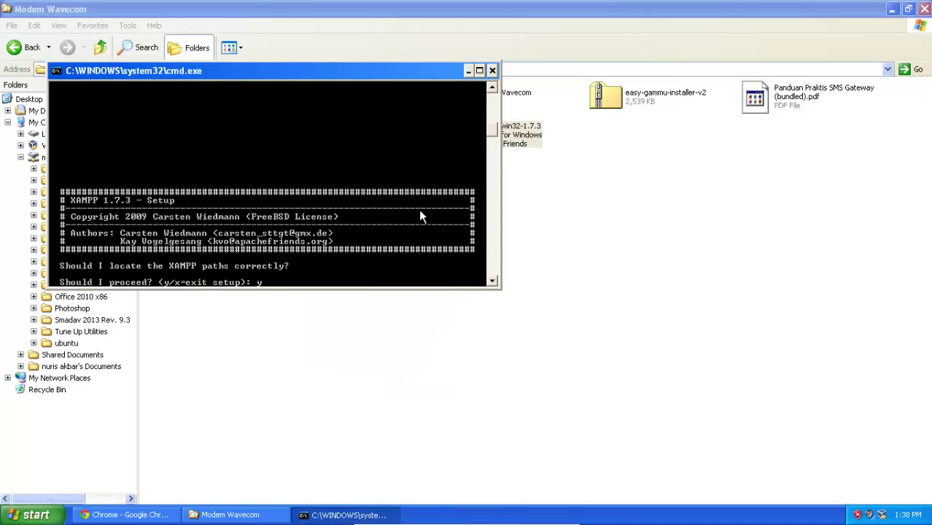
key("Return")
type("n")
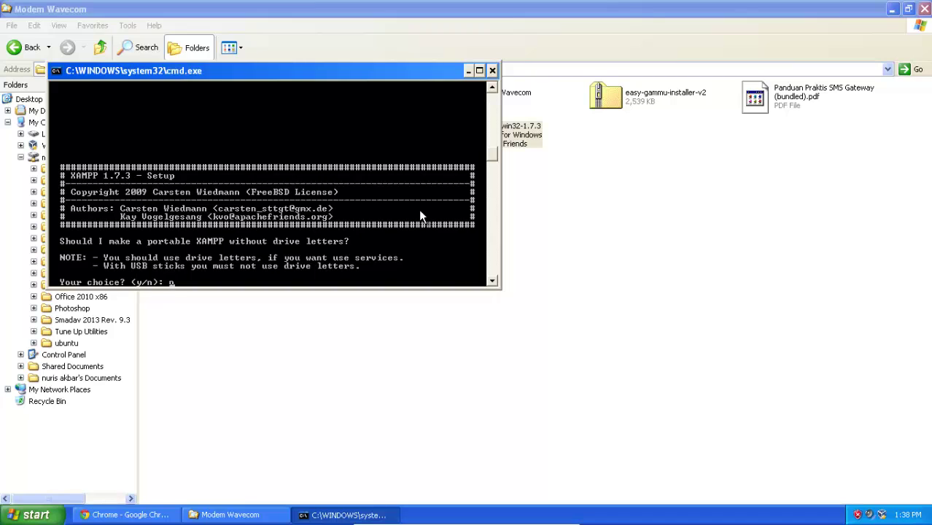
key("Return")
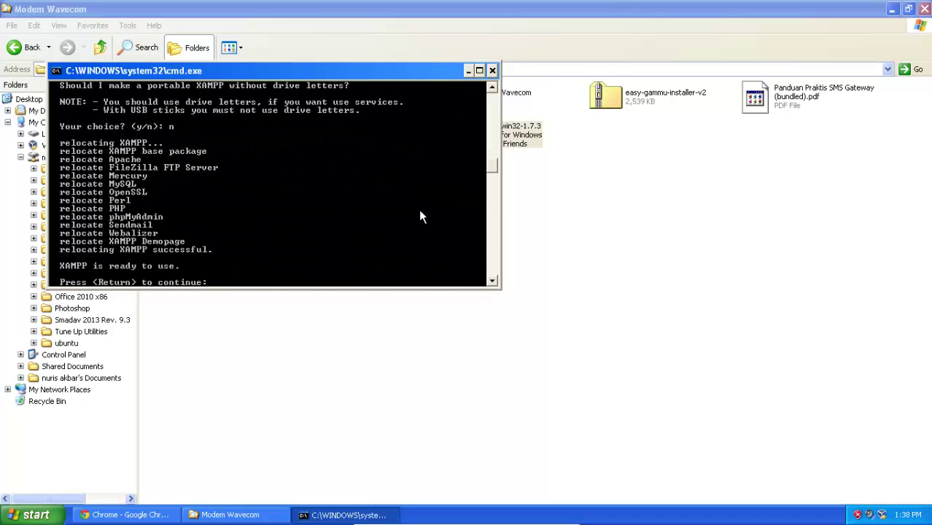
Continue past the ready and timezone notices, exit the XAMPP setup with x, and close the Modem Wavecom window
key("Return")
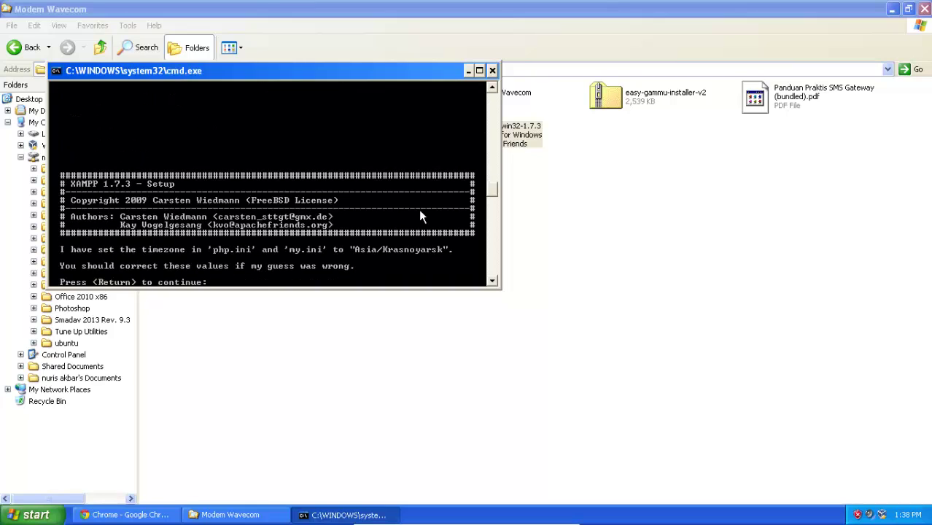
key("Return")
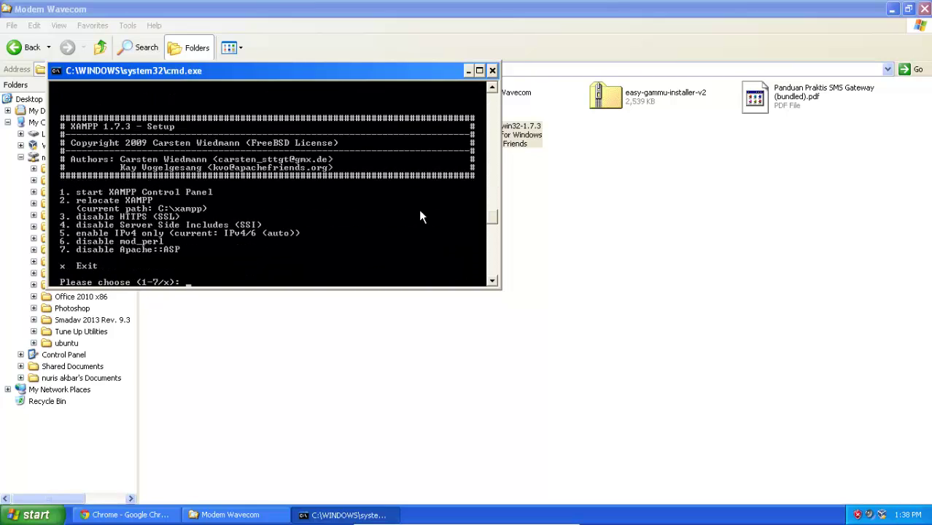
type("x")
key("Return")
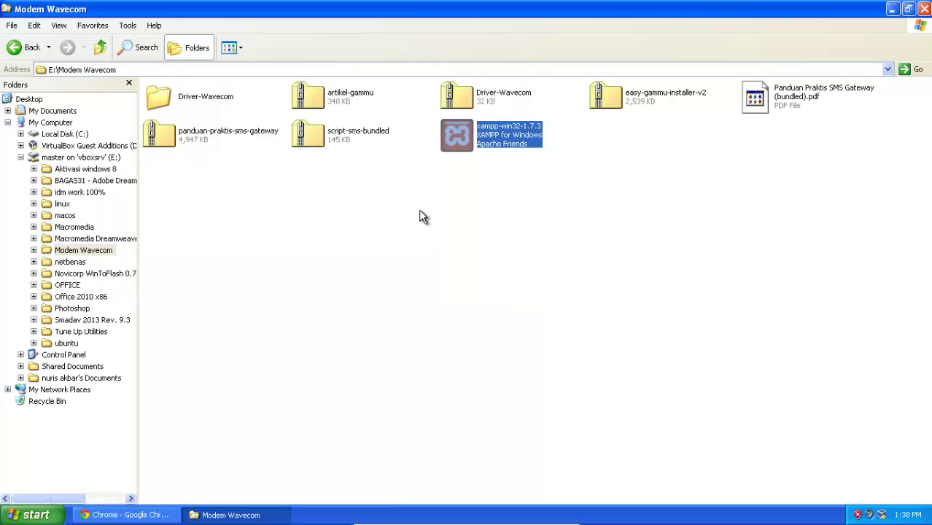
left_click(923, 9)
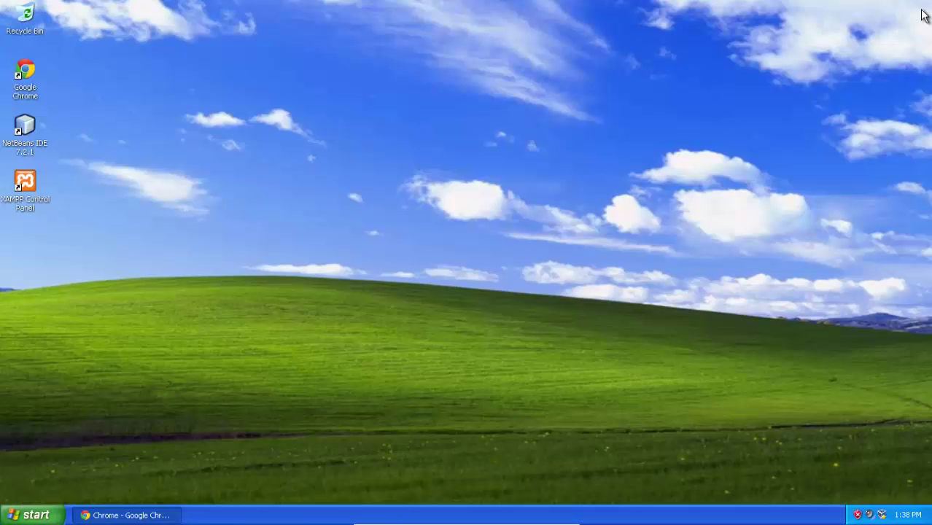
Launch the XAMPP Control Panel and start the Apache and MySql modules, unblocking Apache HTTP Server in Windows Firewall
double_click(33, 195)
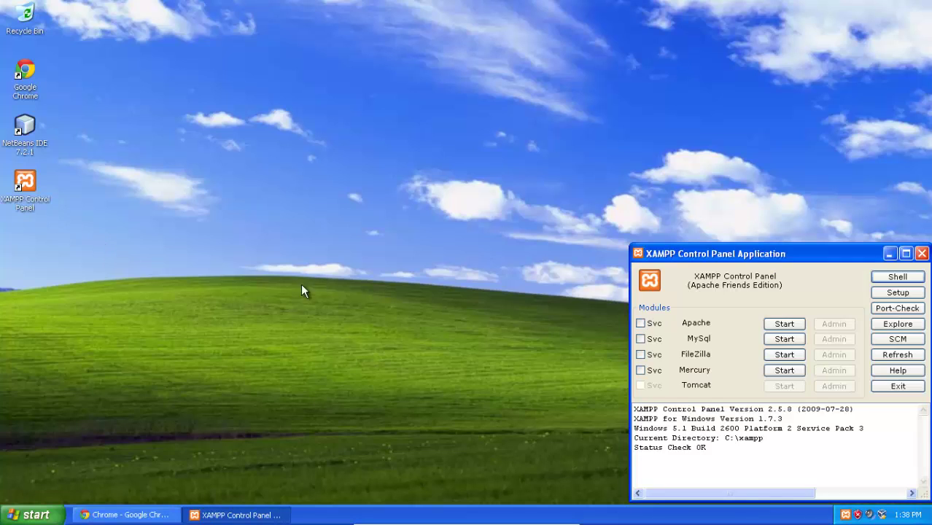
left_click(790, 329)
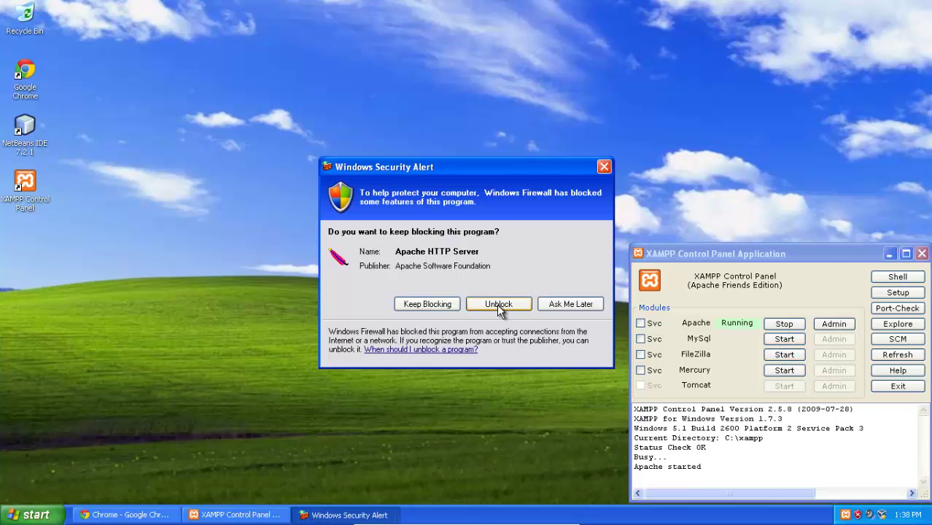
left_click(499, 307)
left_click(783, 340)
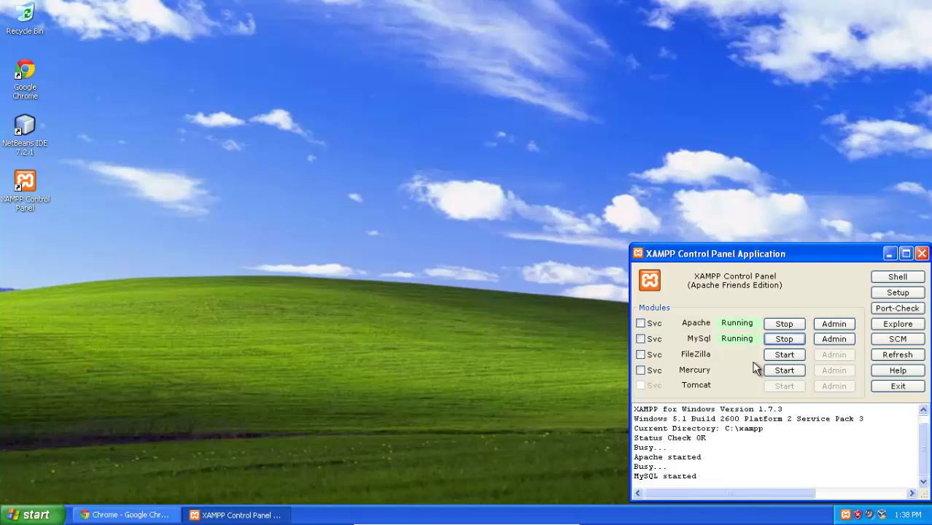
left_click(511, 305)
Switch to Chrome and load localhost
left_click(134, 514)
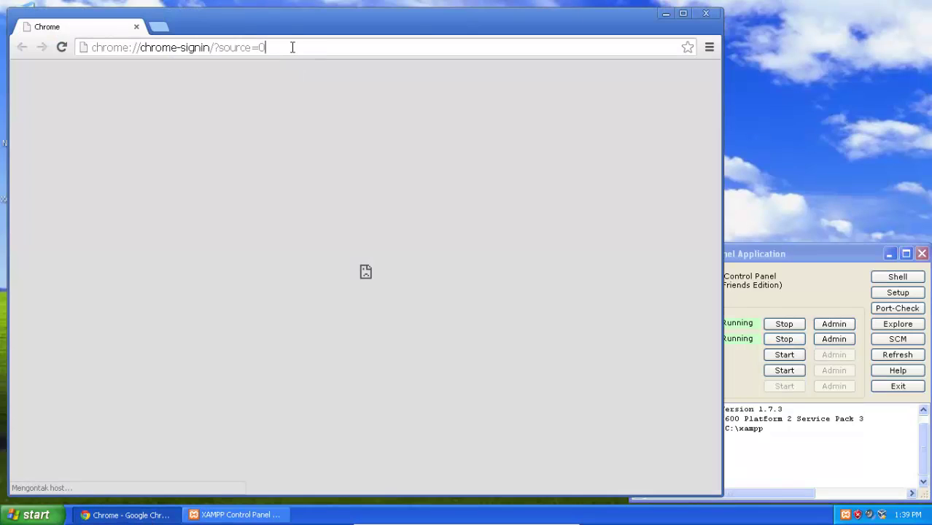
left_click(295, 47)
type("localhos")
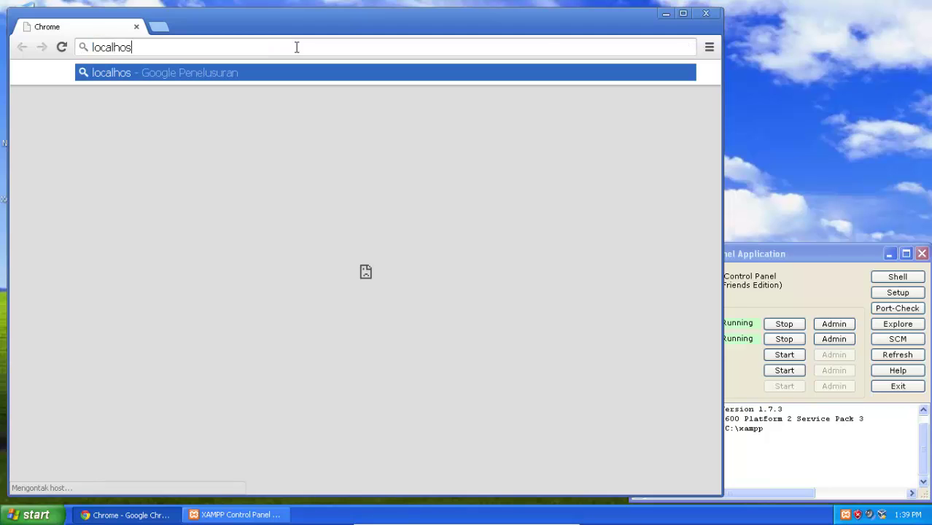
type("t")
key("Return")
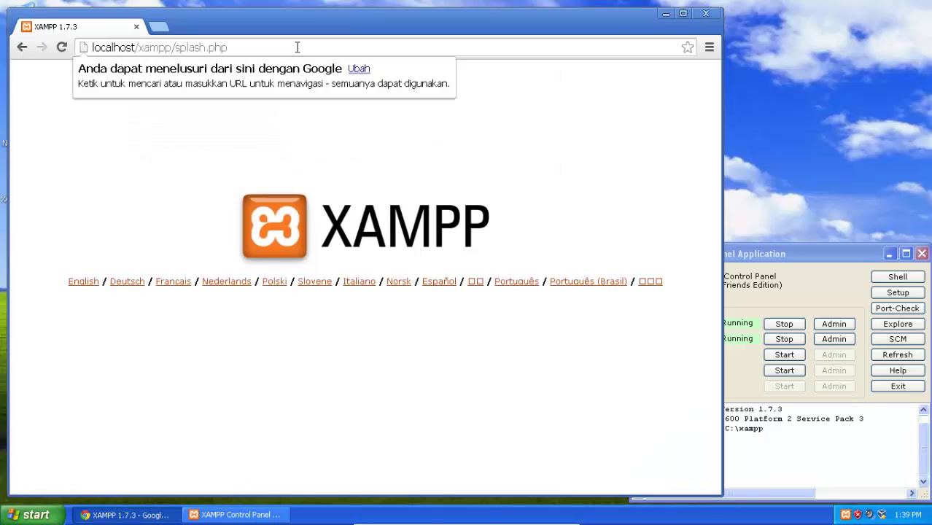
Maximize the browser, choose English on the XAMPP splash page, and decline the page translation offer
left_click(683, 13)
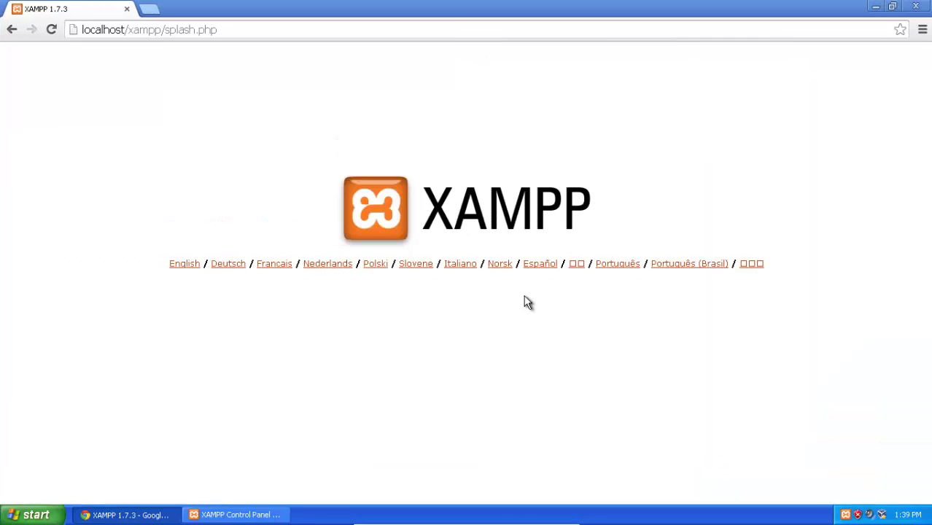
left_click(185, 266)
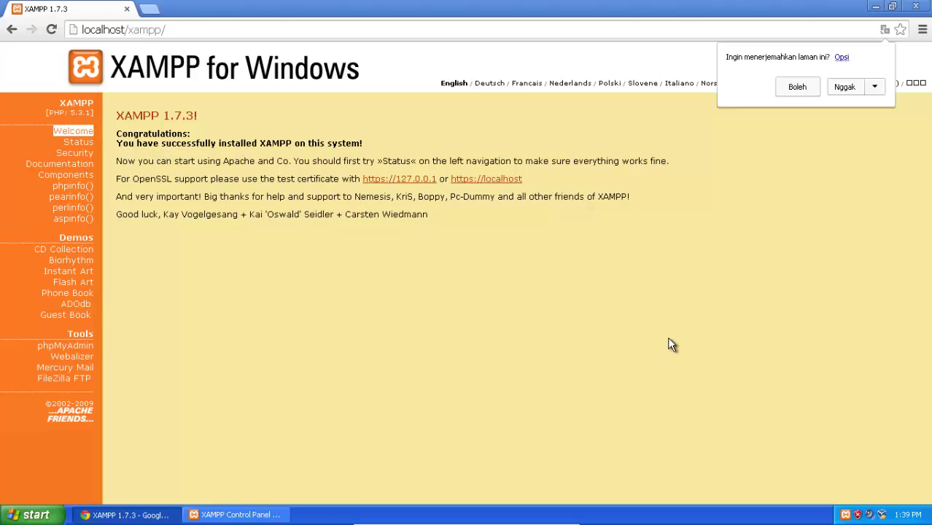
left_click(845, 87)
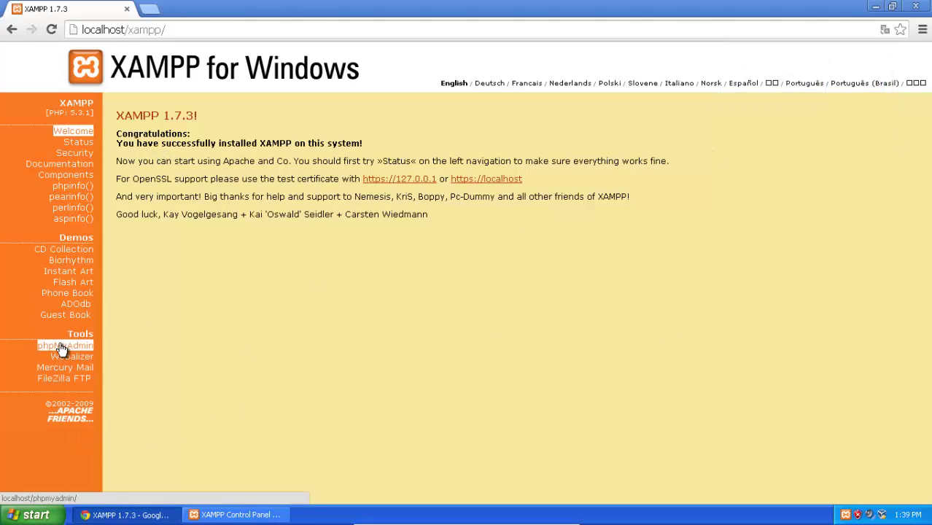
Open phpMyAdmin from the XAMPP tools and minimize the virtual machine to return to the host desktop
left_click(62, 347)
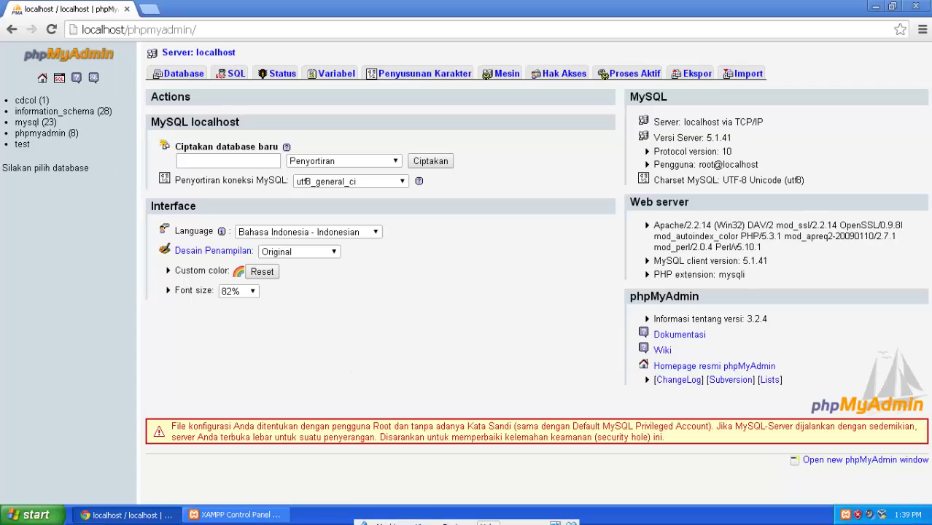
left_click(540, 518)
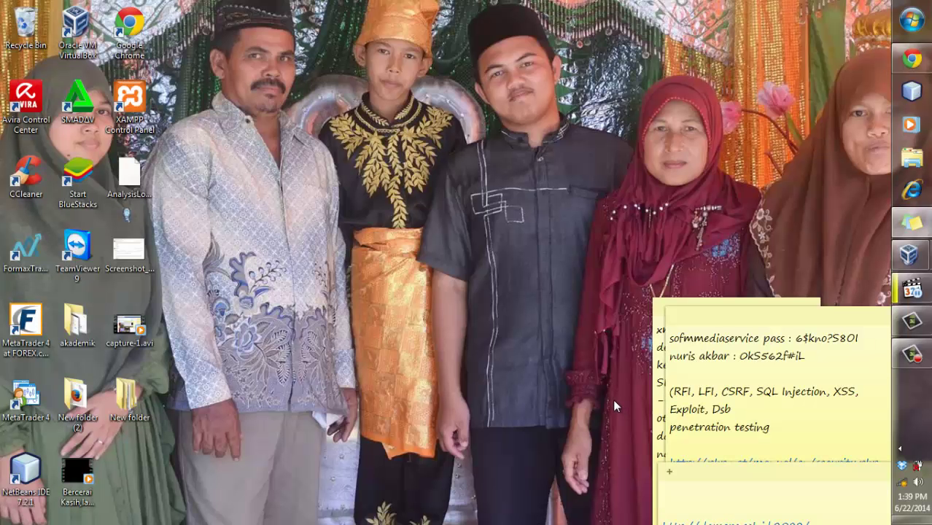